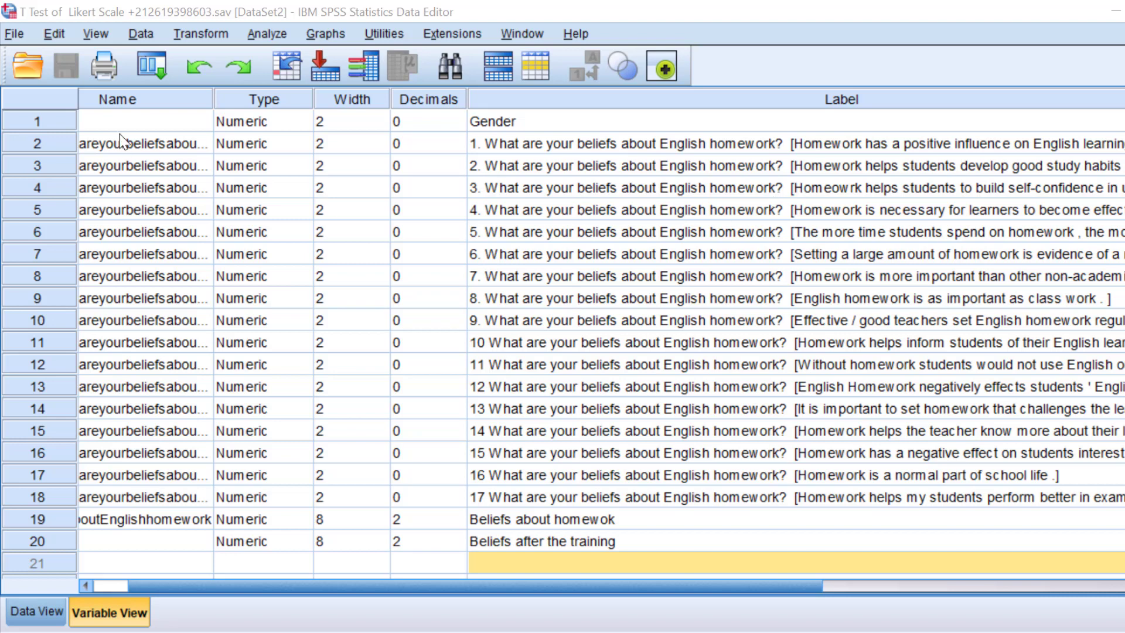
- Highlight the homework item names in Variable View and bring up item 7's value labels
click(140, 105)
click(158, 143)
drag(158, 143, 606, 473)
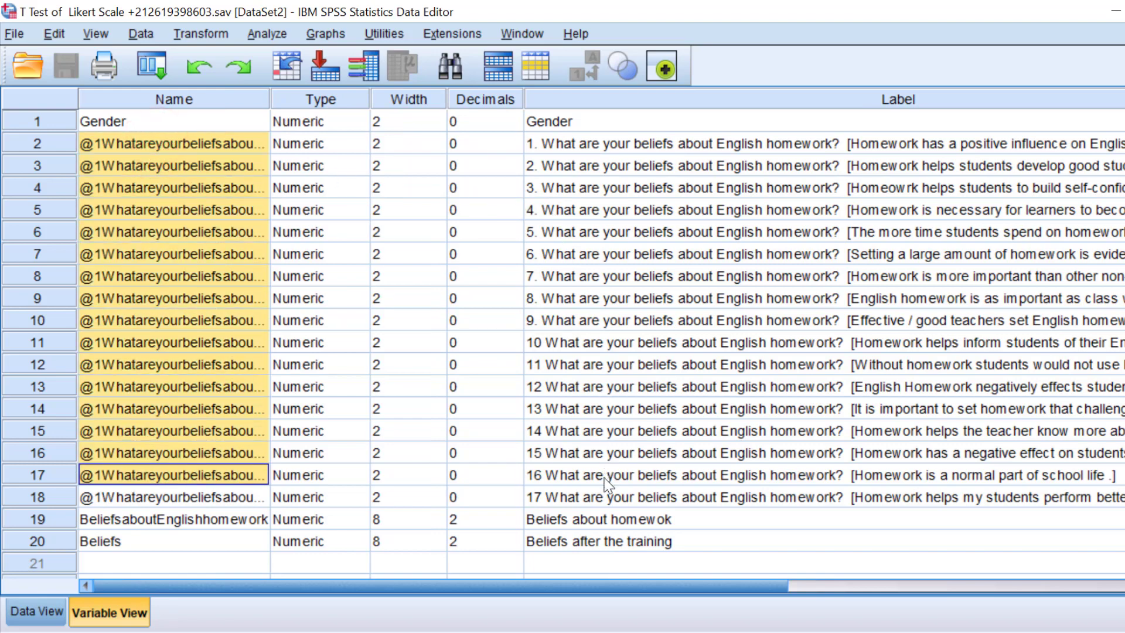
drag(541, 584, 732, 594)
- Check item 7's 1–5 value labels, then close the Value Labels dialog with OK
click(1047, 275)
click(1048, 276)
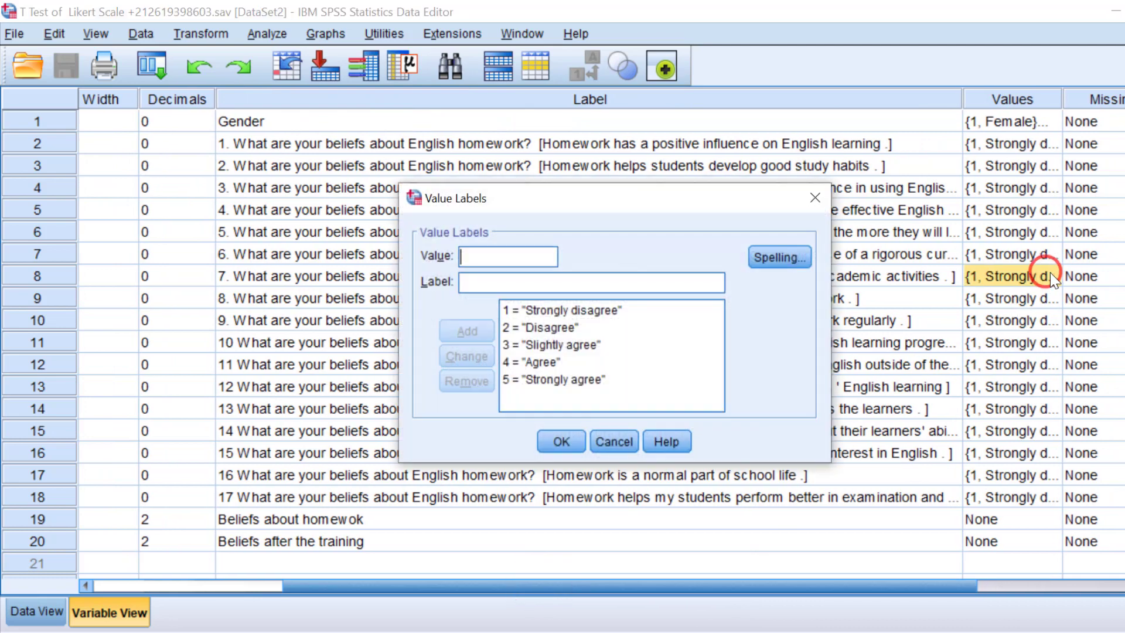
click(559, 441)
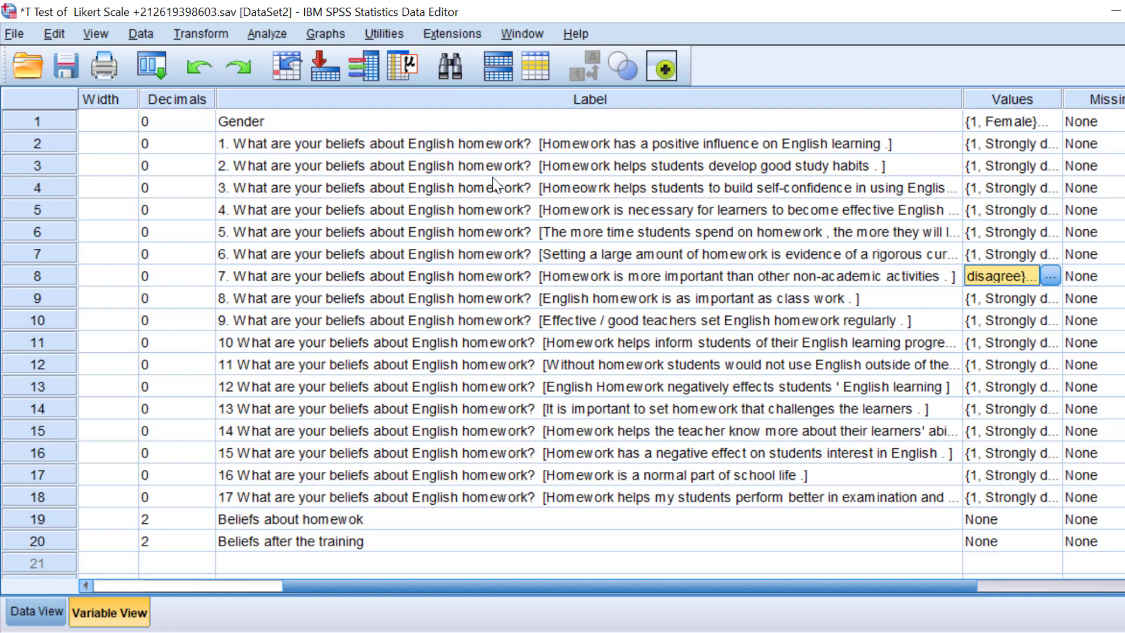
scroll(515, 217, down, 1)
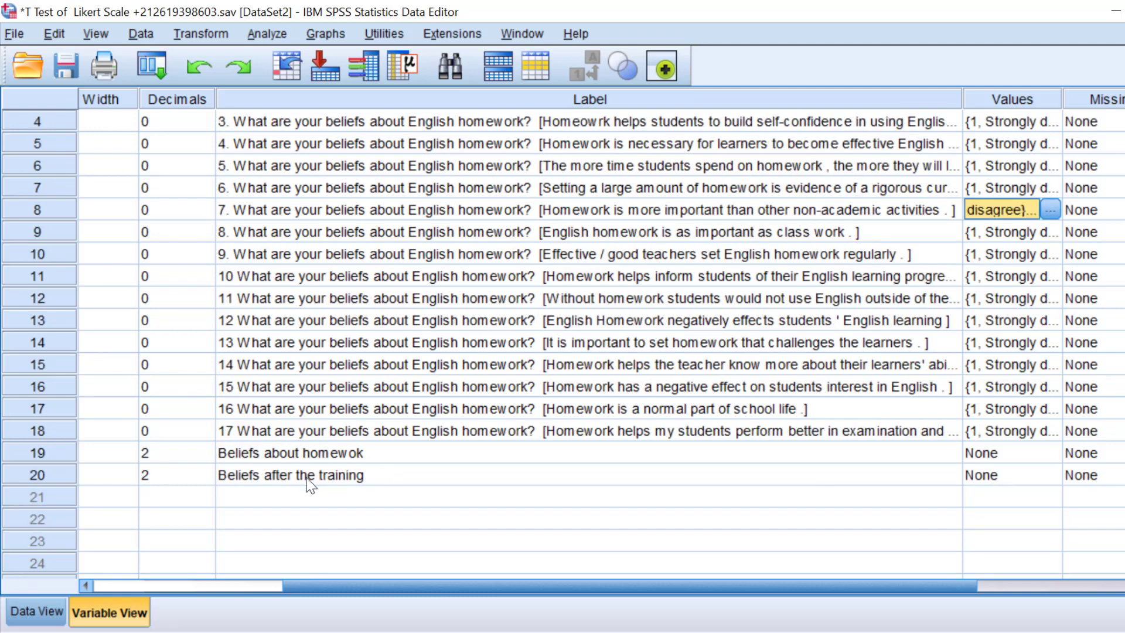
click(252, 452)
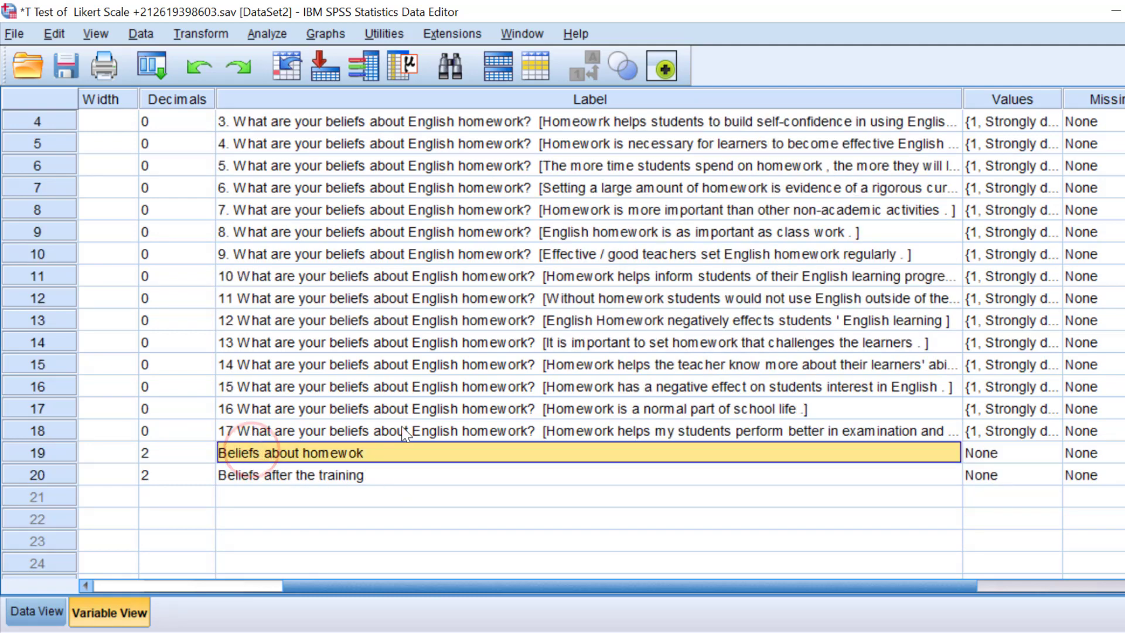
scroll(427, 159, up, 1)
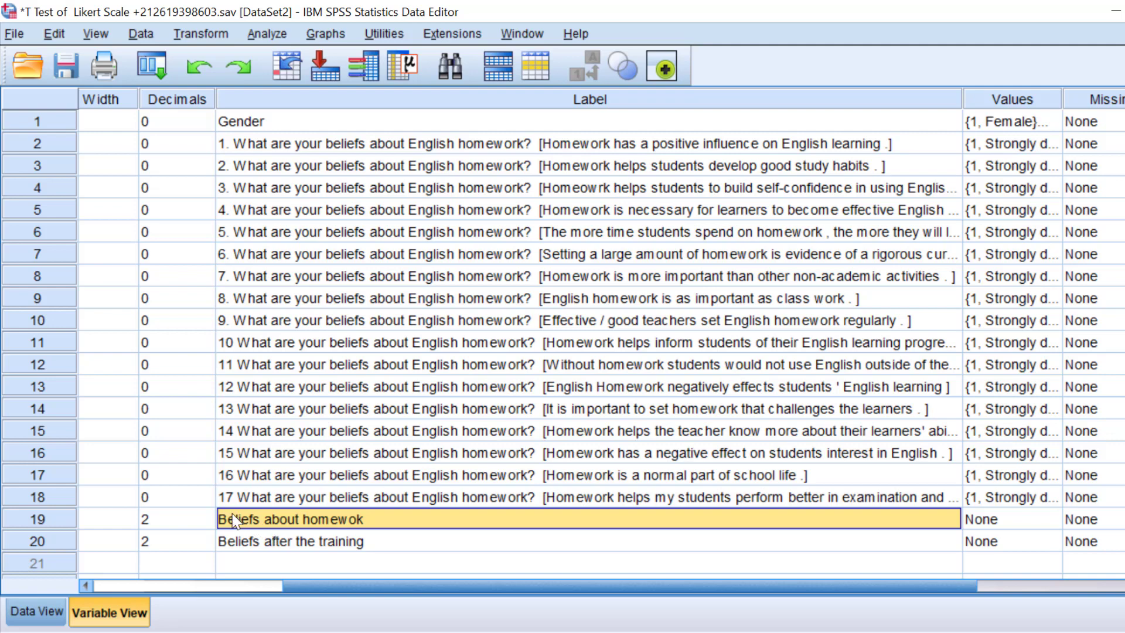
- Start a One-Sample T Test with 'Beliefs about homewok' as the only test variable
click(273, 35)
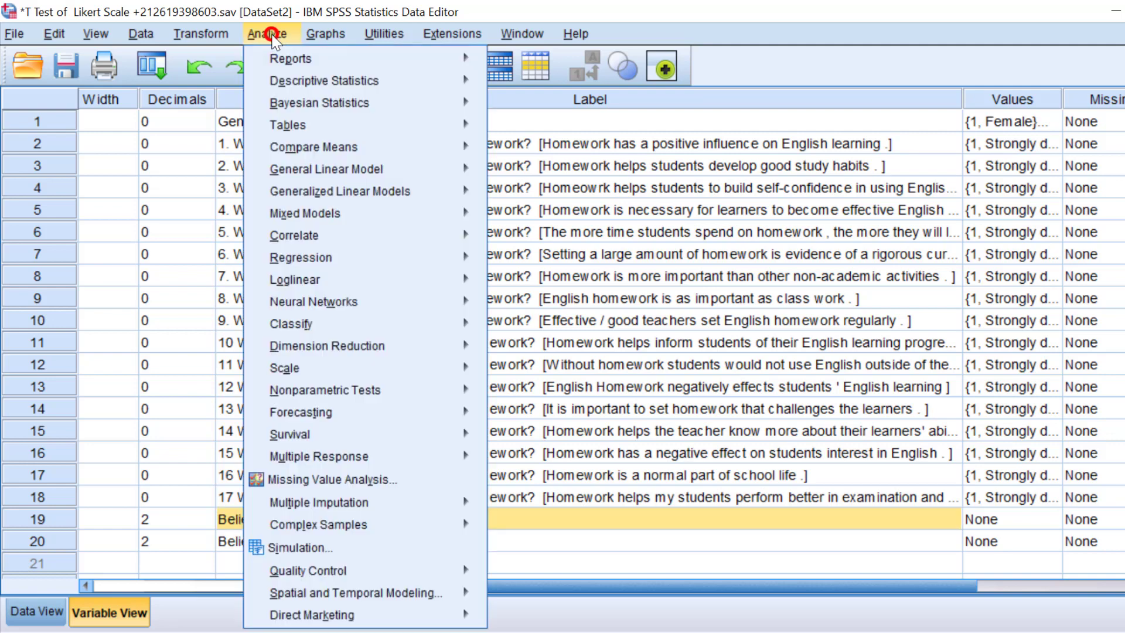
mouse_move(335, 151)
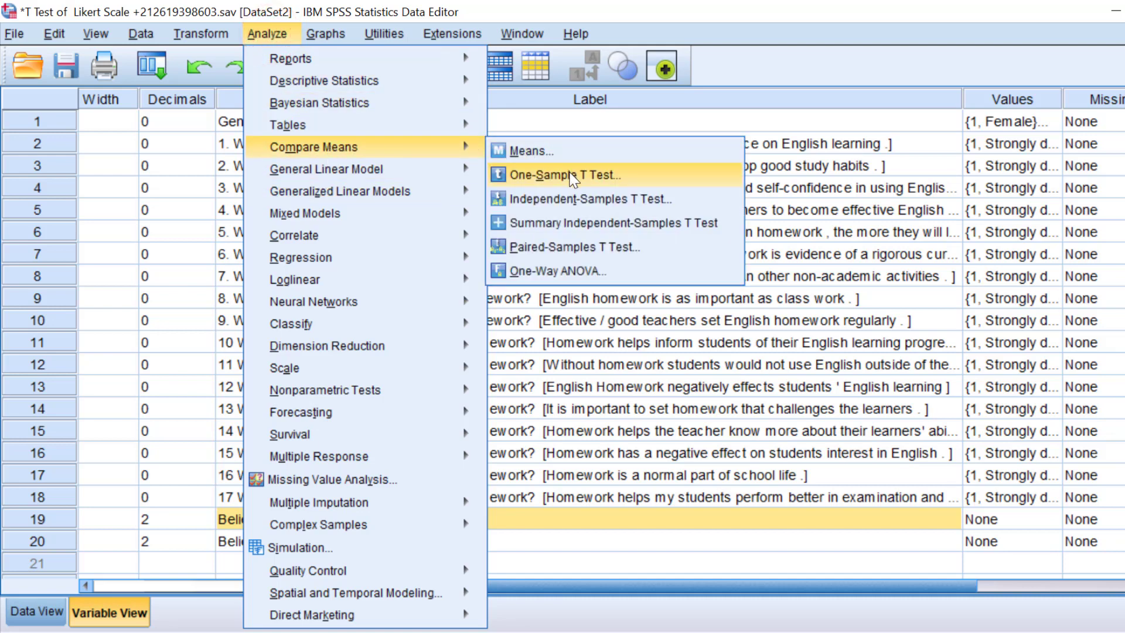
click(609, 176)
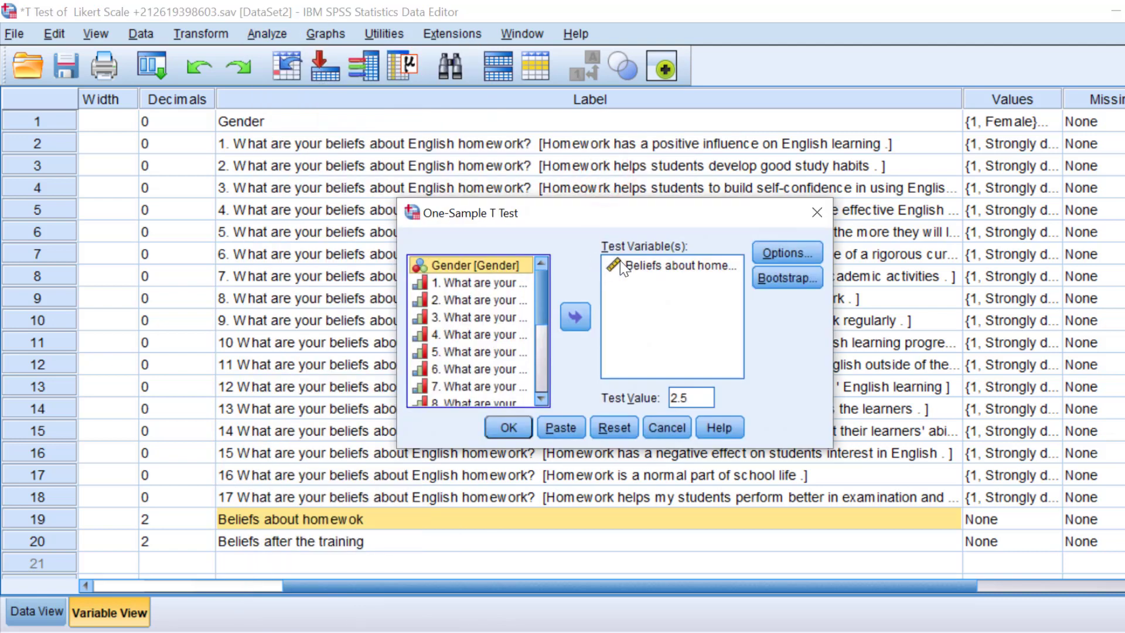
click(618, 262)
click(576, 315)
click(543, 358)
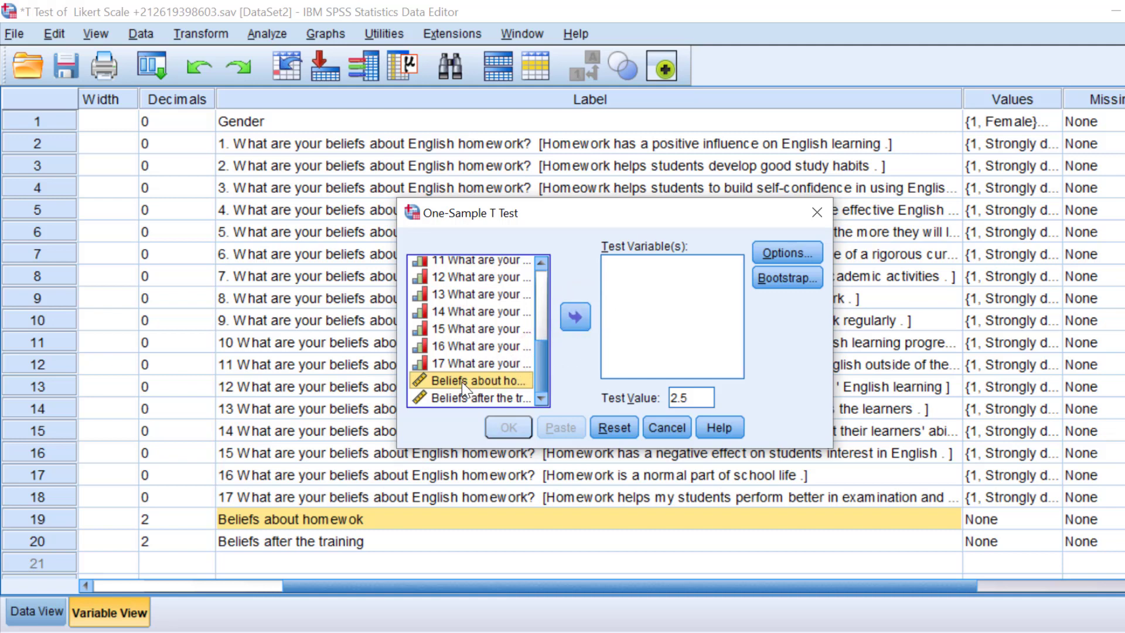
click(577, 320)
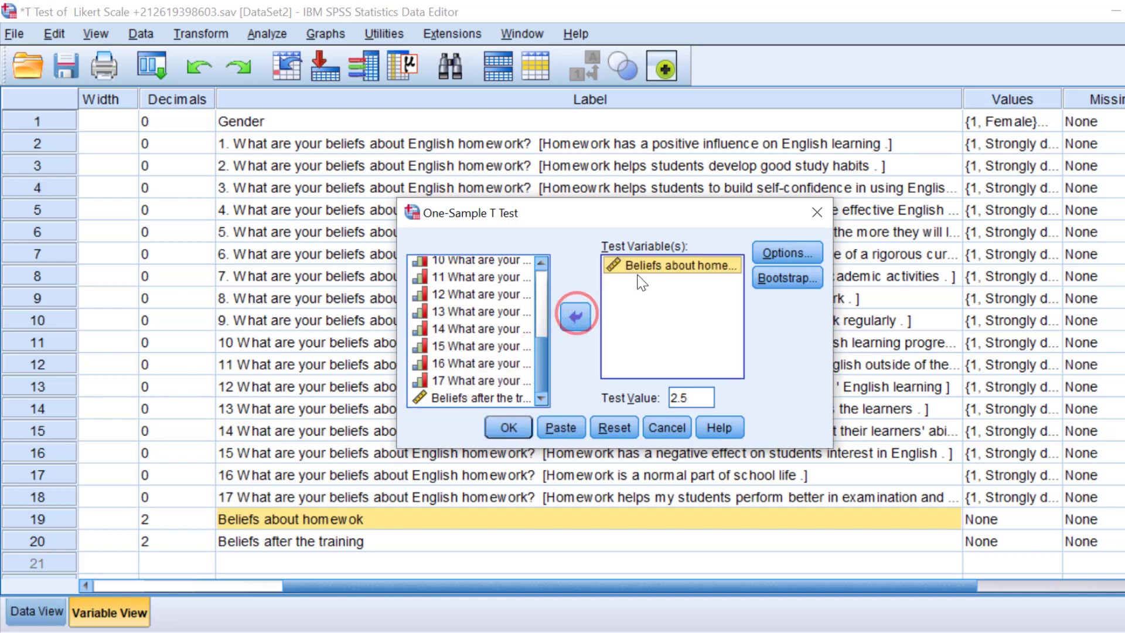
- Change the test value from 2.5 to 4.5, keep the 95% confidence interval, and run it
double_click(692, 397)
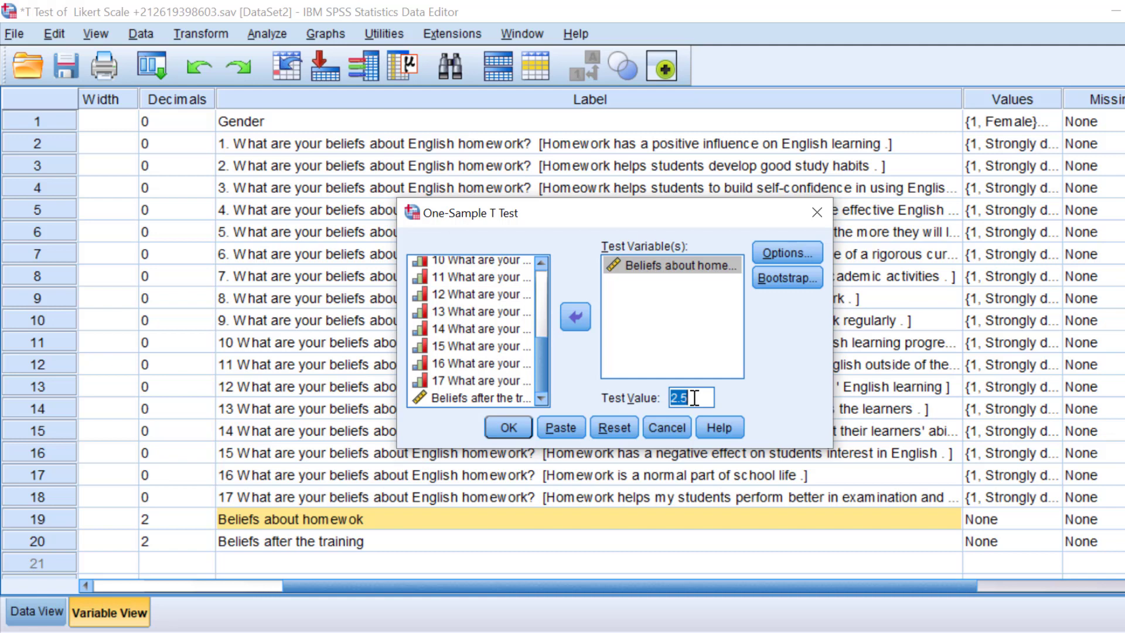
click(694, 397)
drag(693, 397, 674, 398)
key(BackSpace)
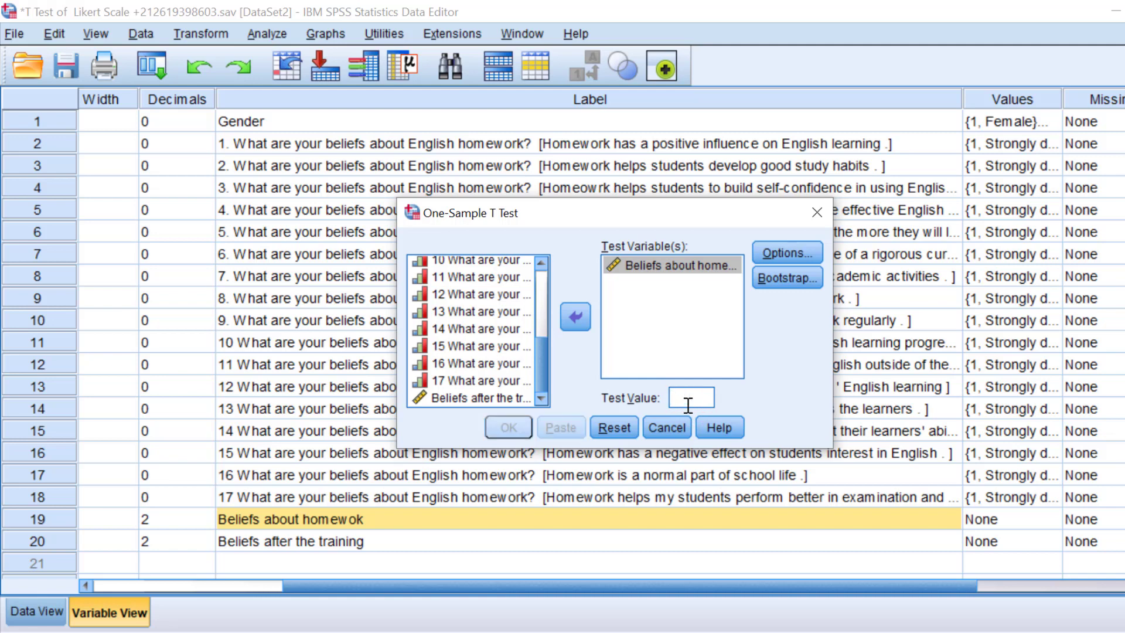
text(4)
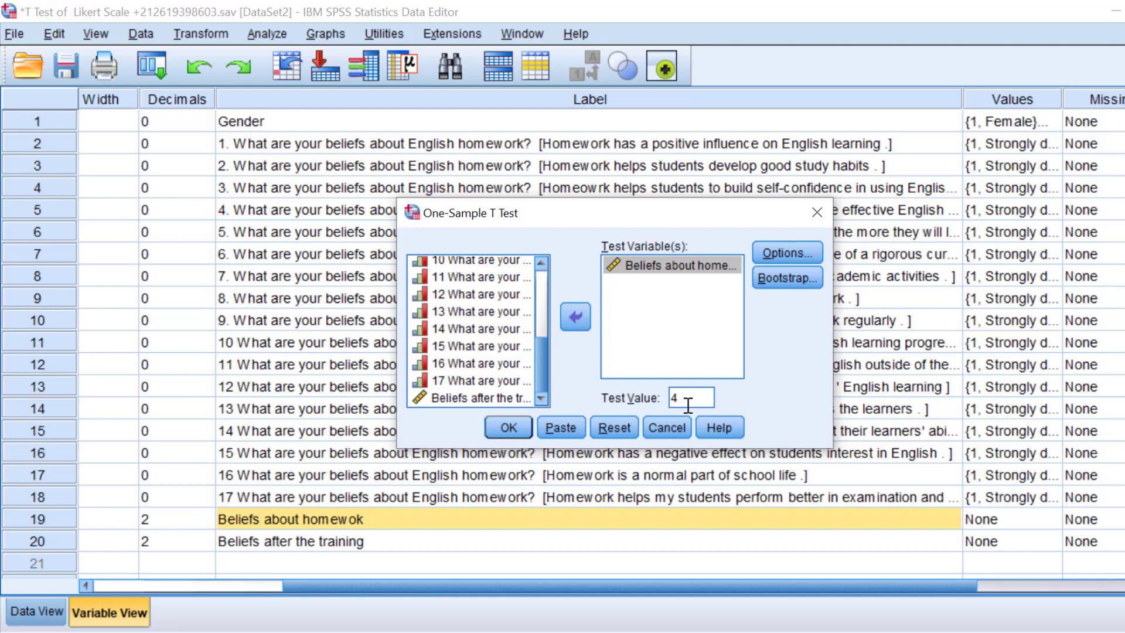
text(.5)
click(774, 252)
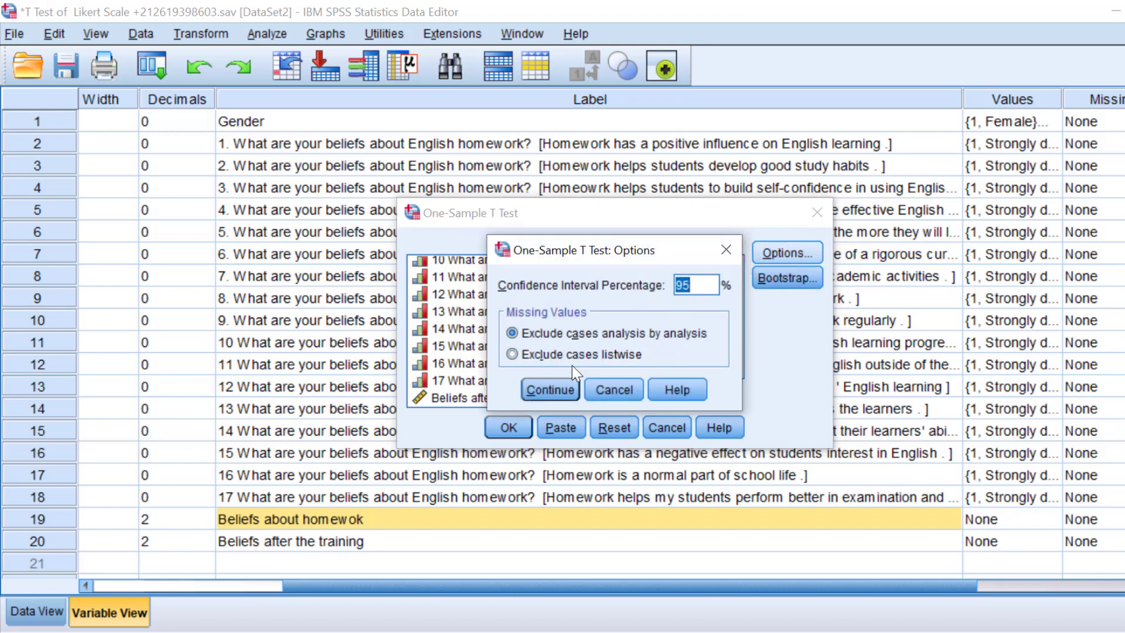
click(527, 389)
click(508, 429)
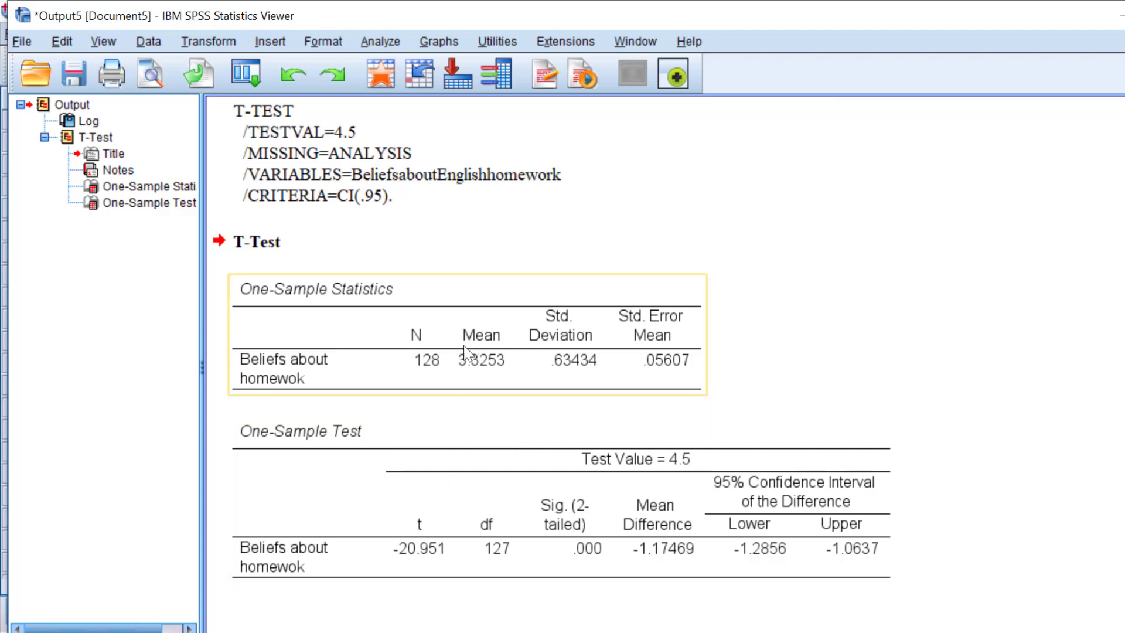
- Copy the One-Sample Statistics table and switch back to the questionnaire Data Editor
right_click(478, 375)
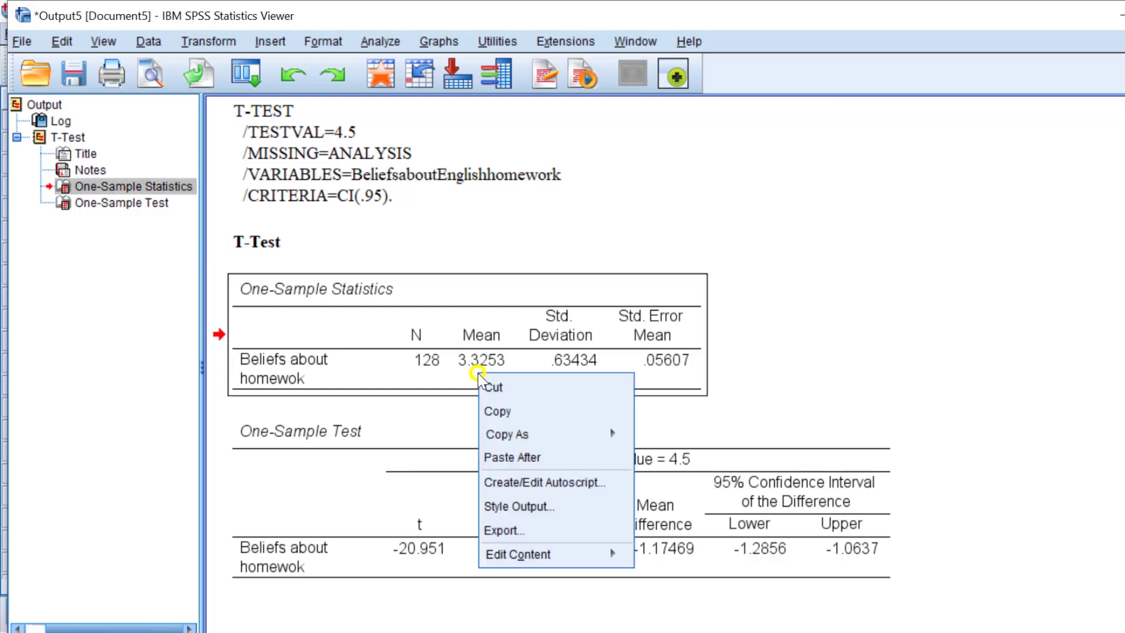
click(498, 403)
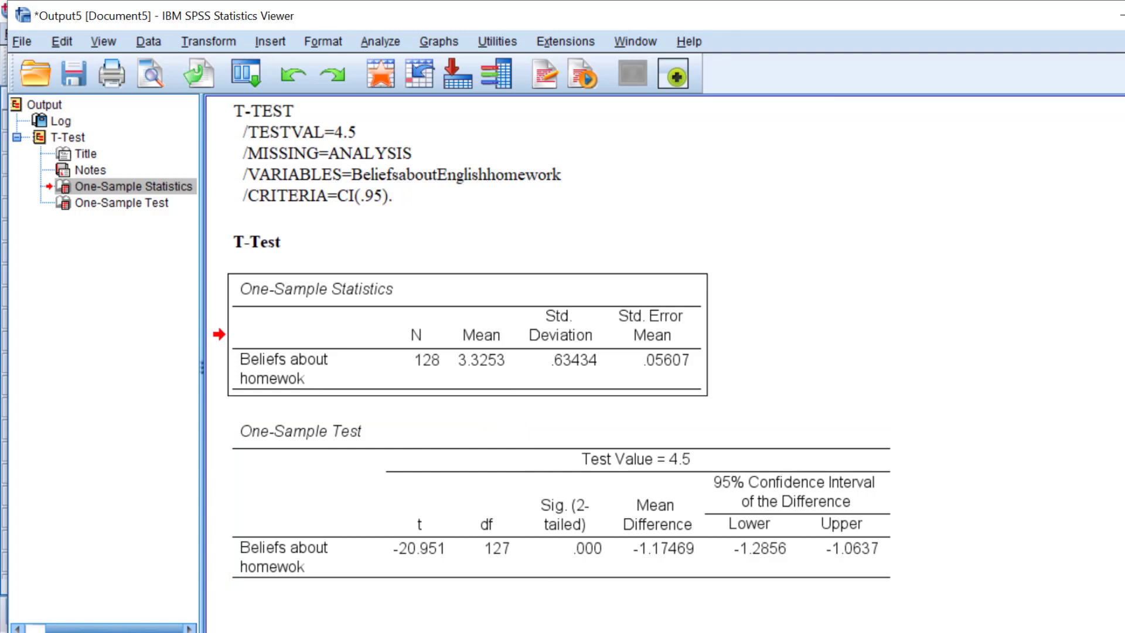
mouse_move(545, 630)
click(463, 593)
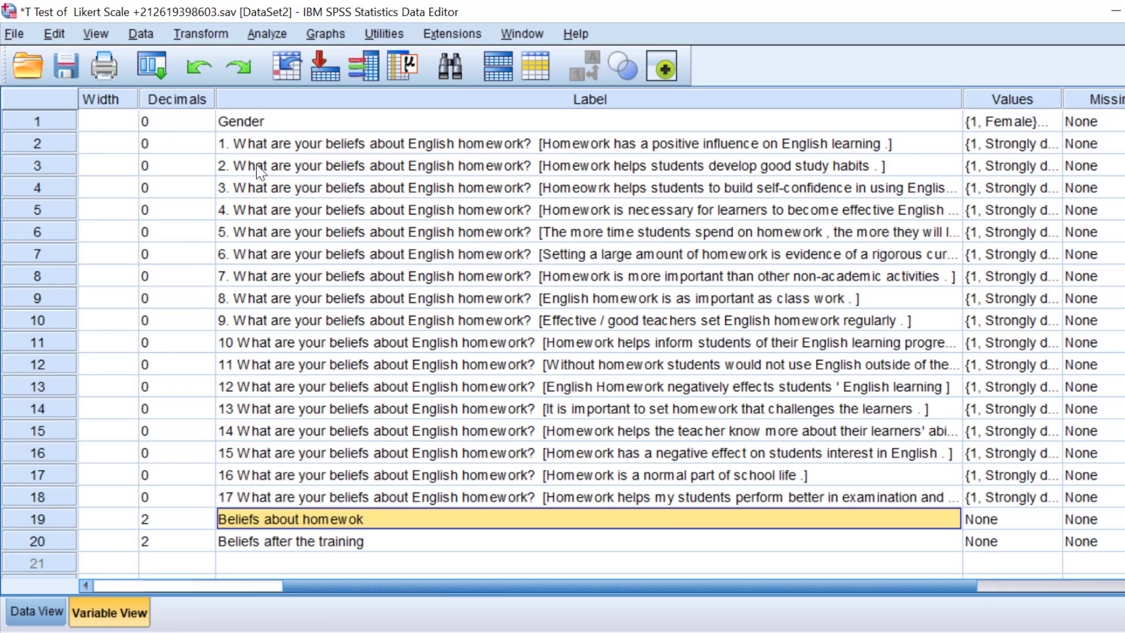
- Open One-Sample Nonparametric Tests, clear all Test Fields, and add only 'Beliefs about homewok'
click(275, 34)
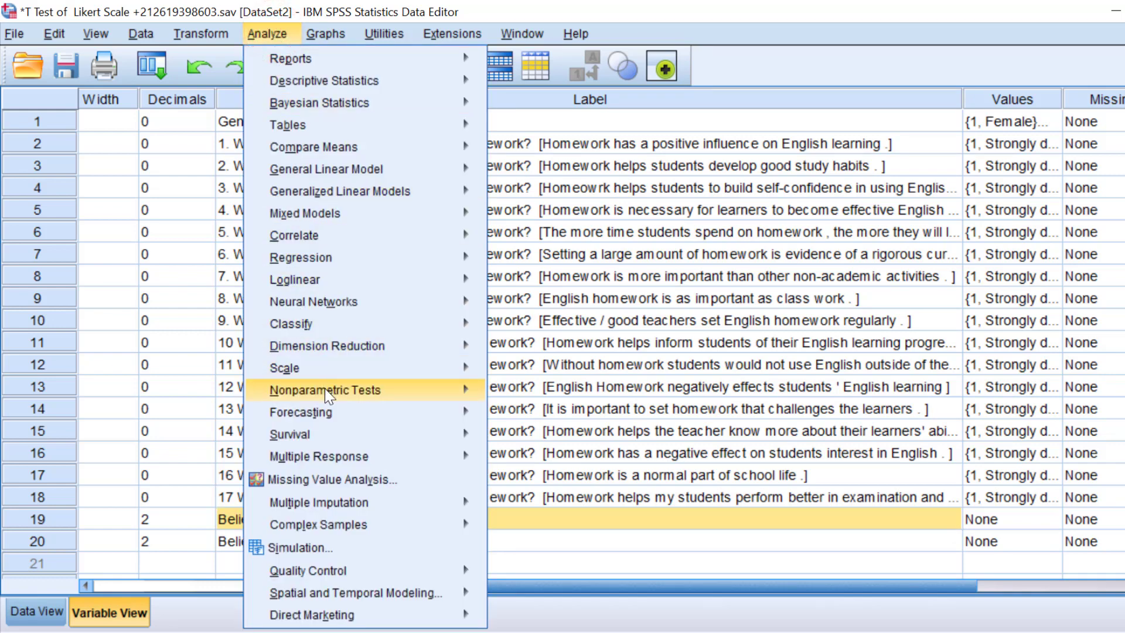
mouse_move(325, 389)
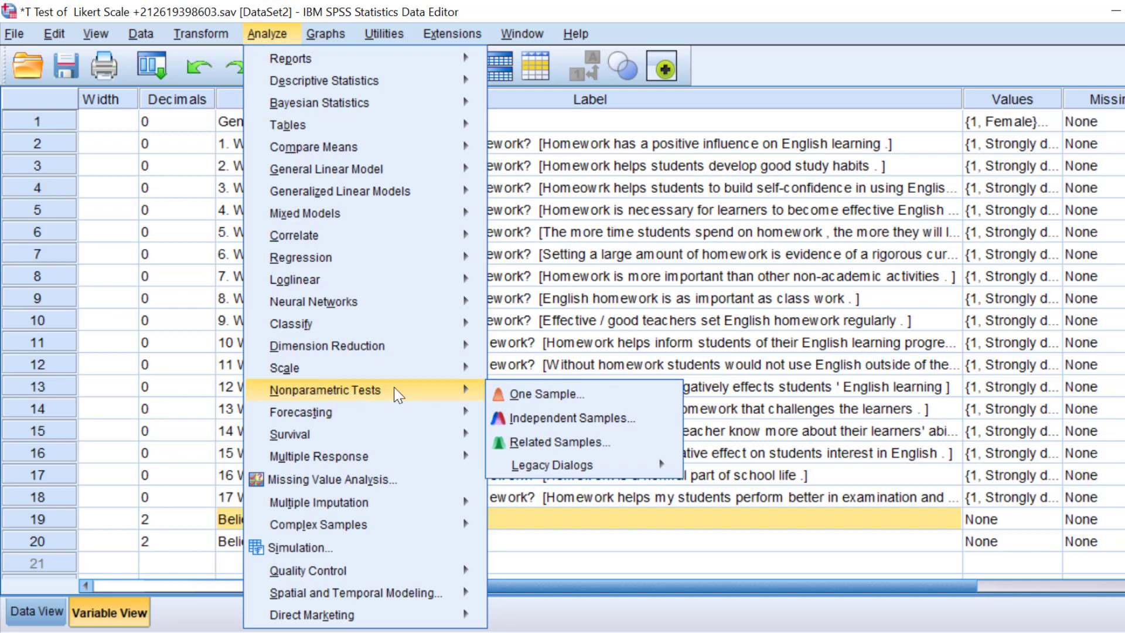
click(525, 398)
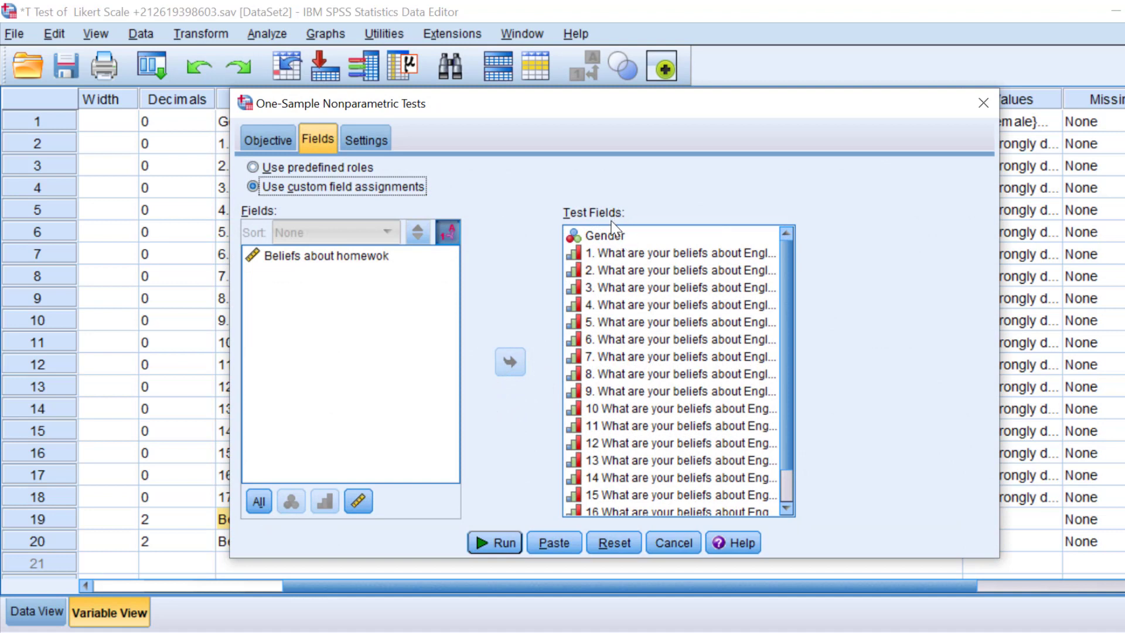
click(625, 322)
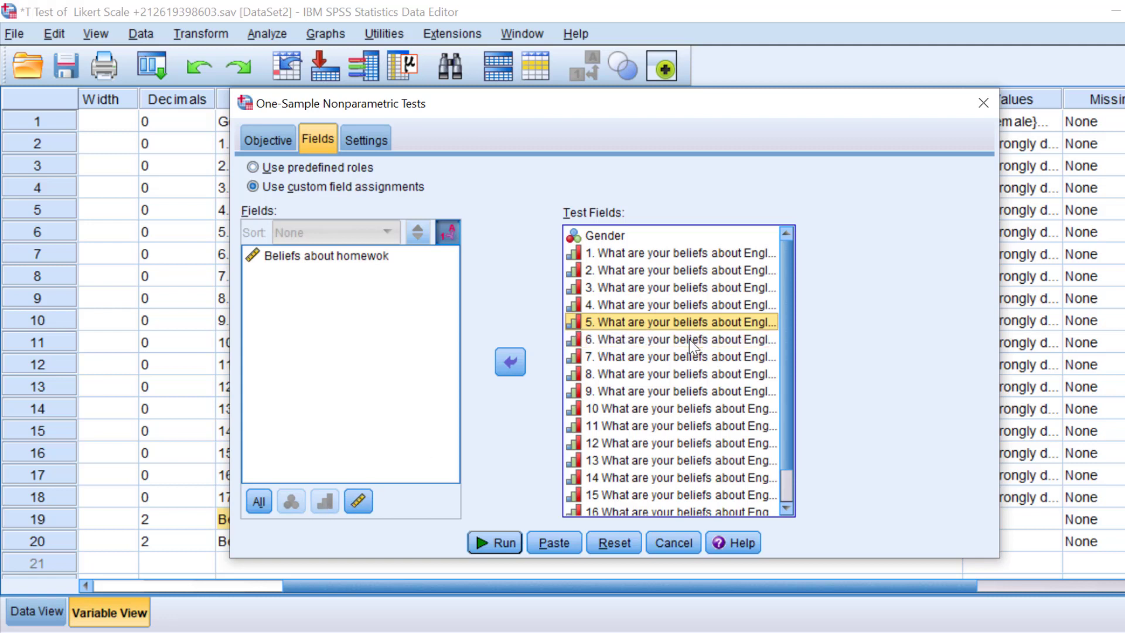
key(ctrl+a)
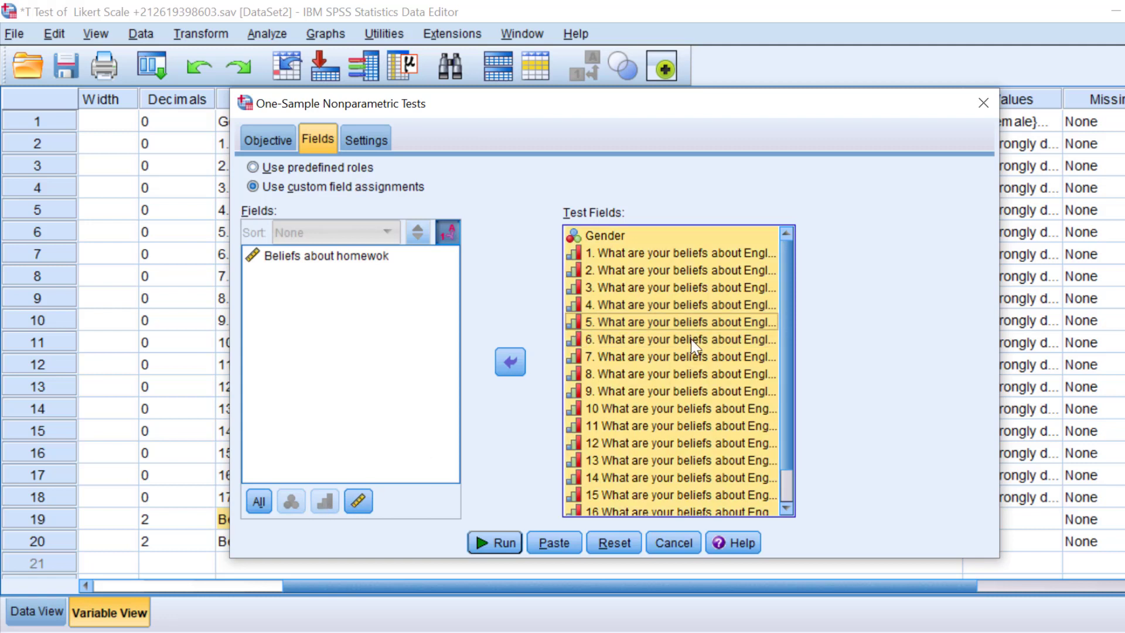
click(508, 362)
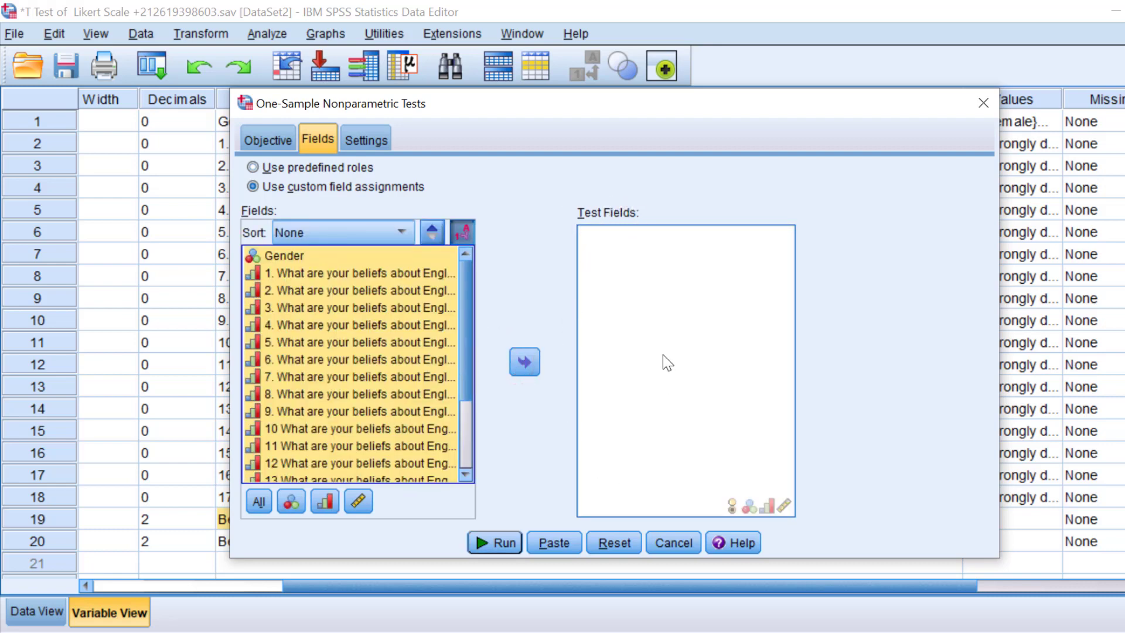
drag(466, 342, 462, 410)
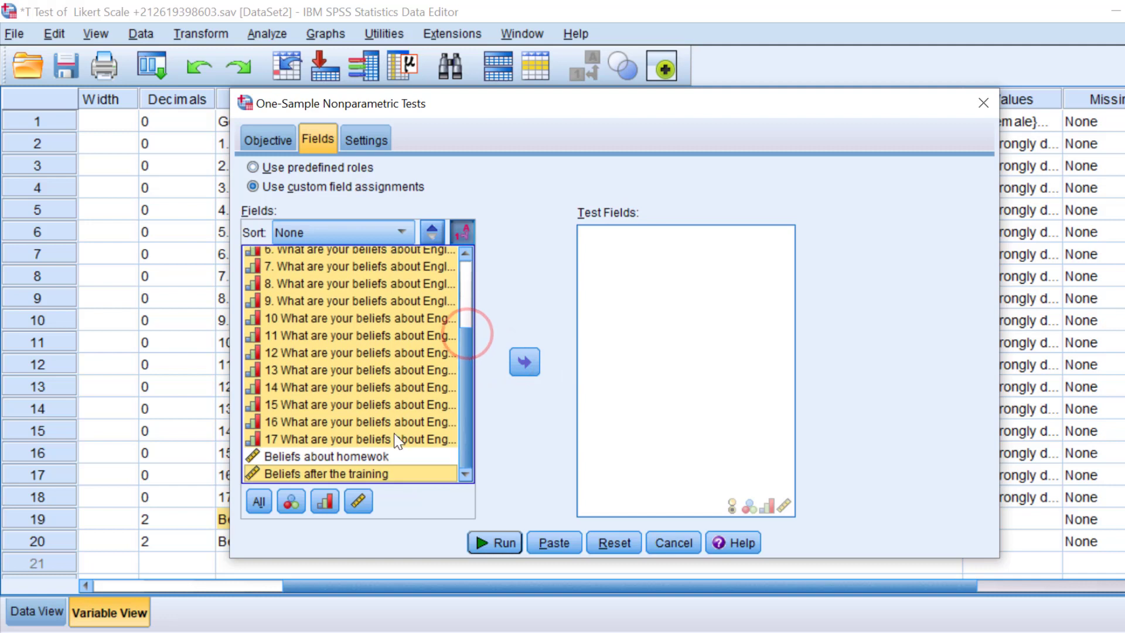
click(298, 460)
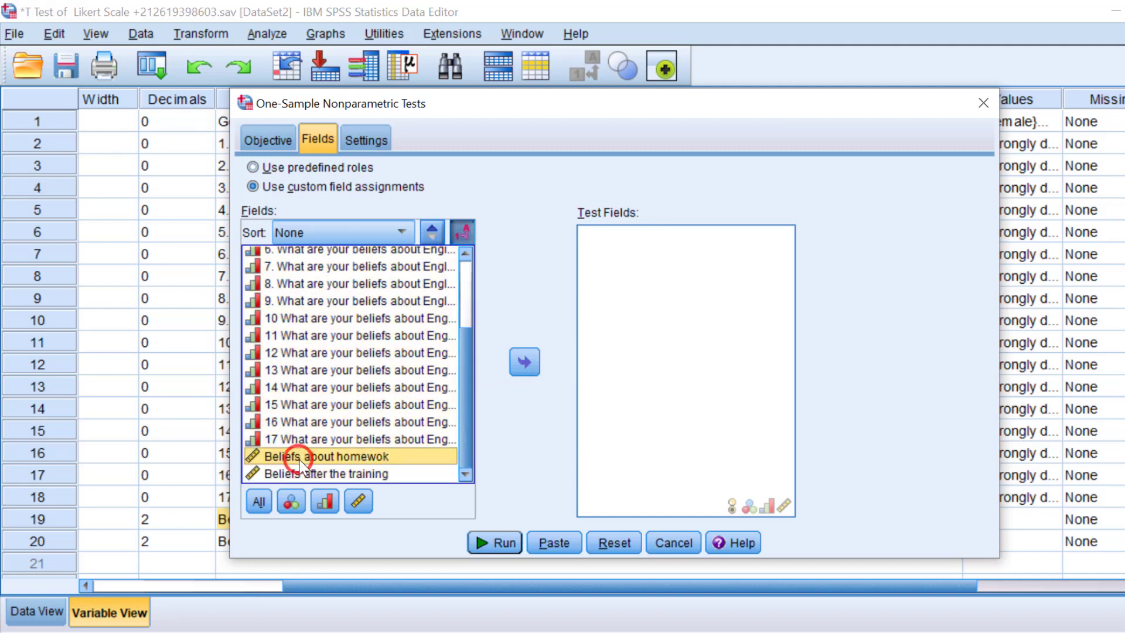
click(531, 362)
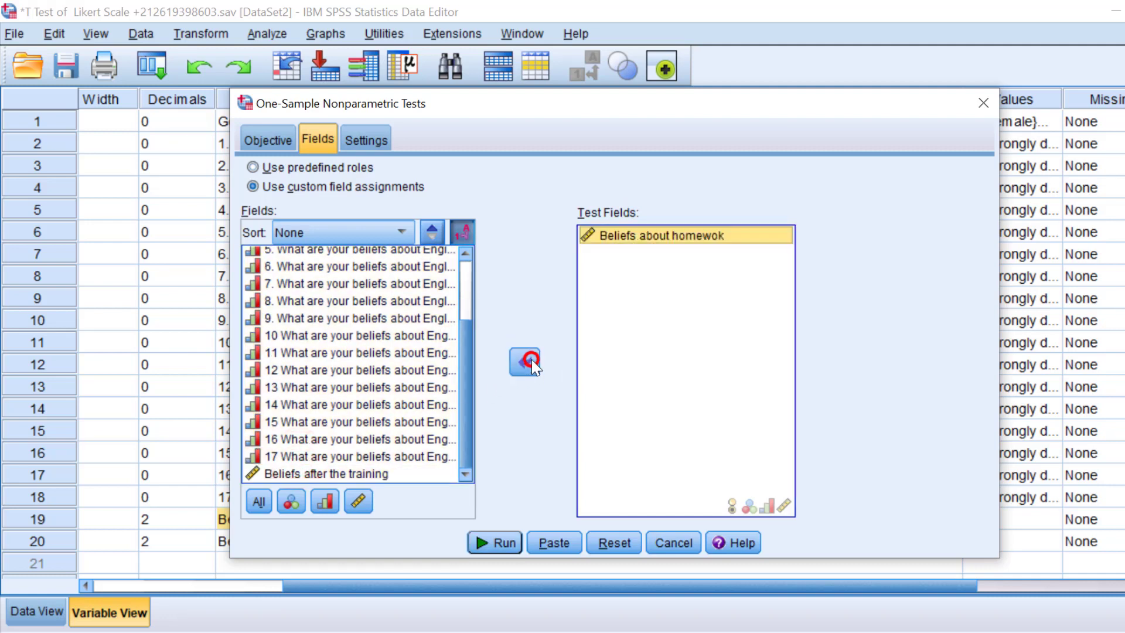
- Customize the tests to the Wilcoxon signed-rank test with hypothesized median 4.5, and run it
click(361, 138)
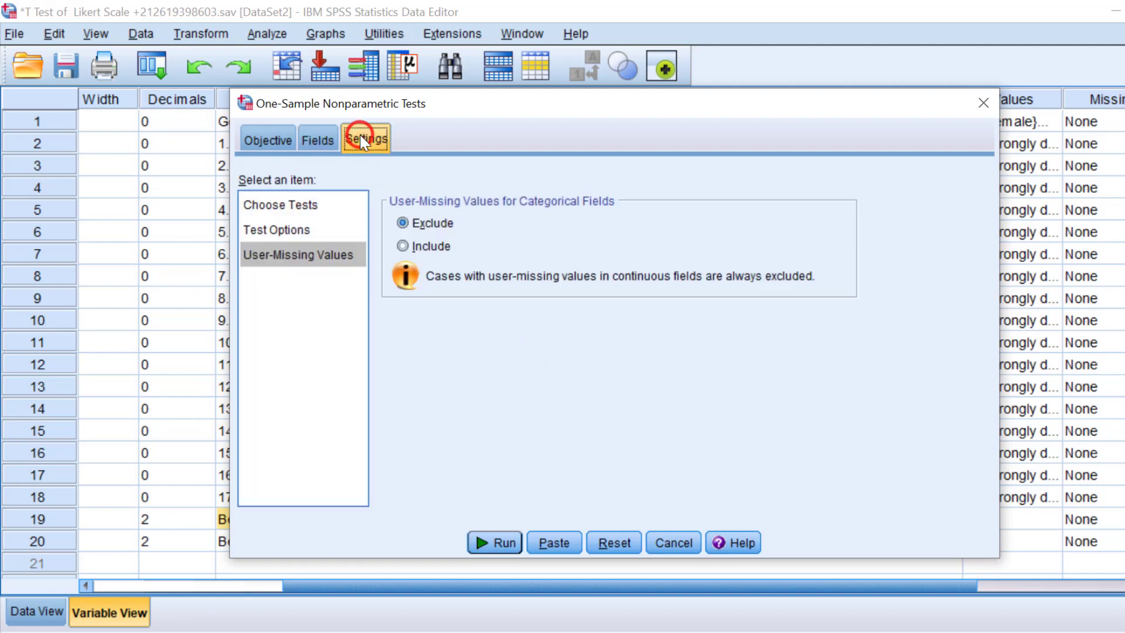
click(300, 231)
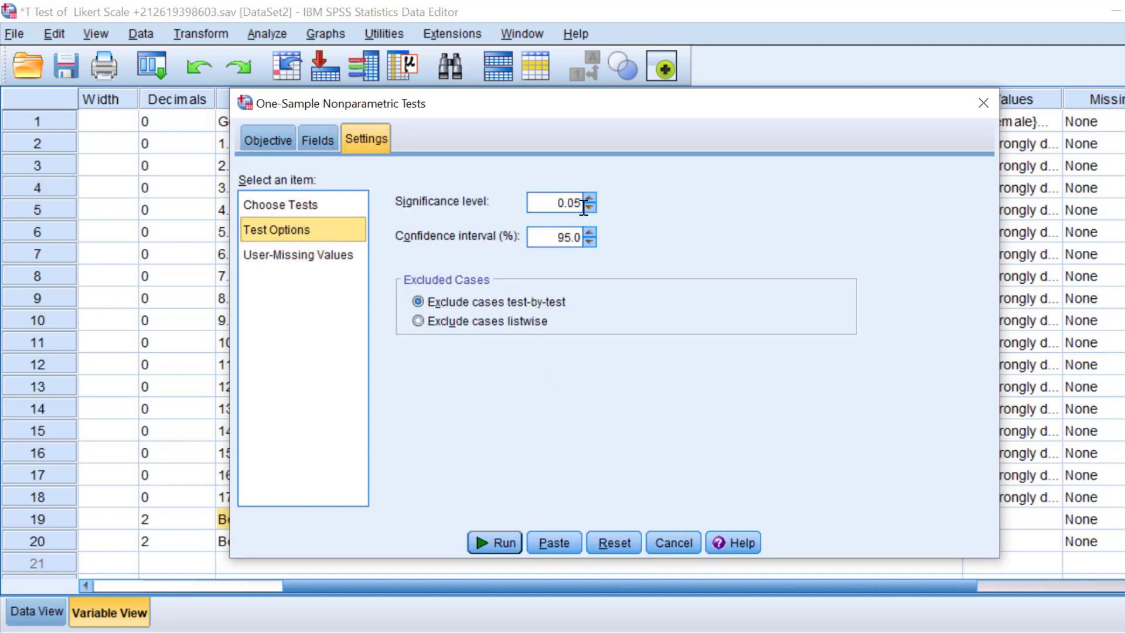
click(302, 206)
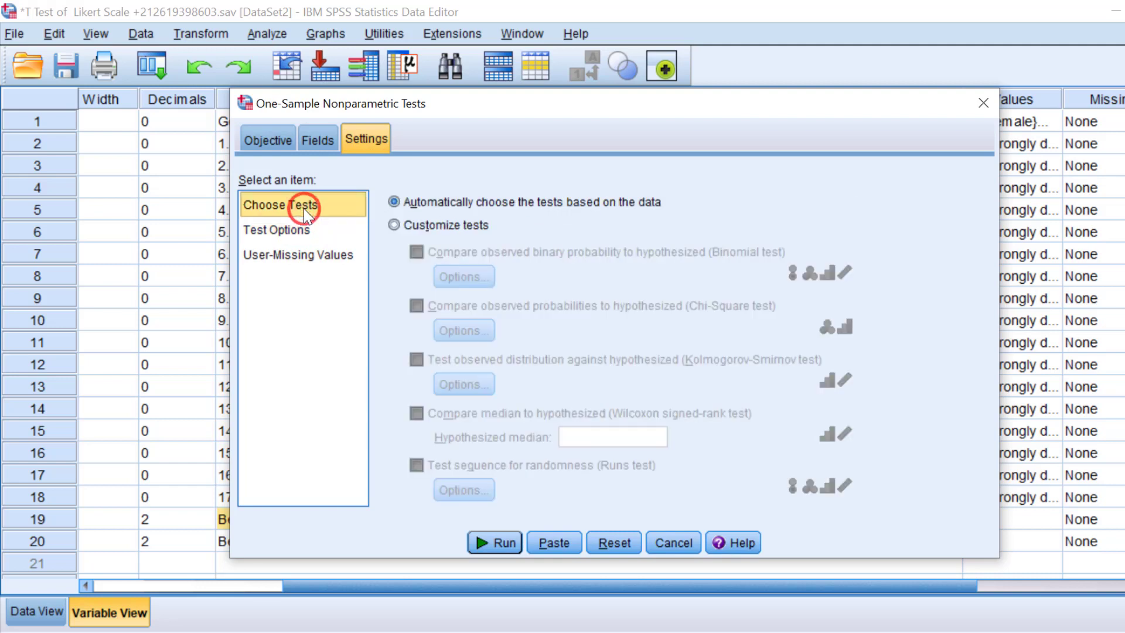
click(393, 227)
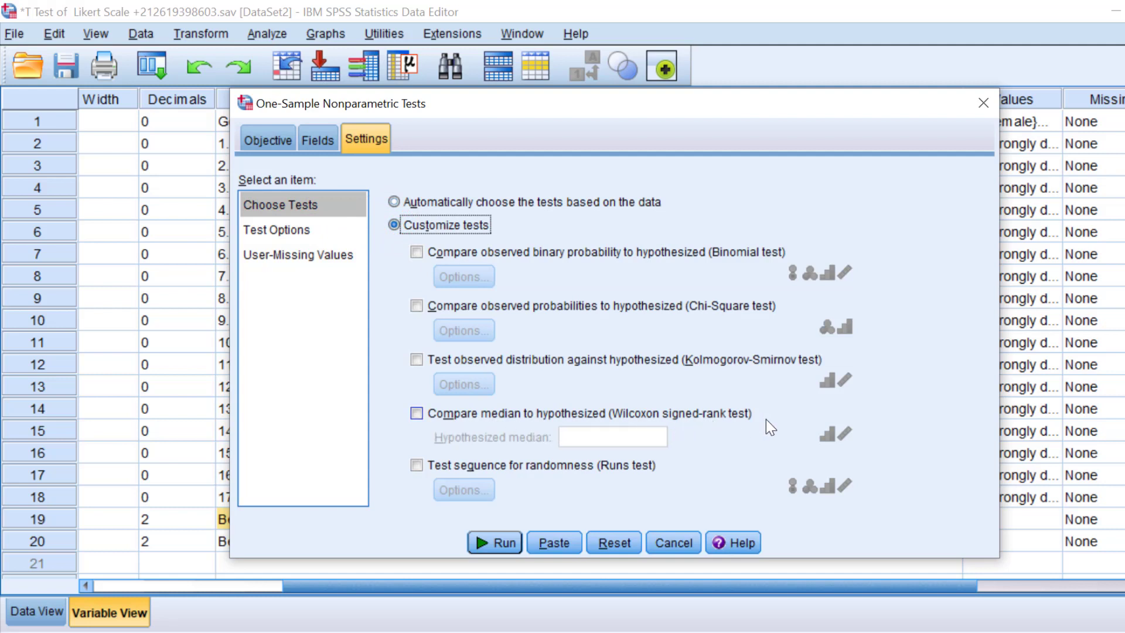
click(416, 414)
click(599, 435)
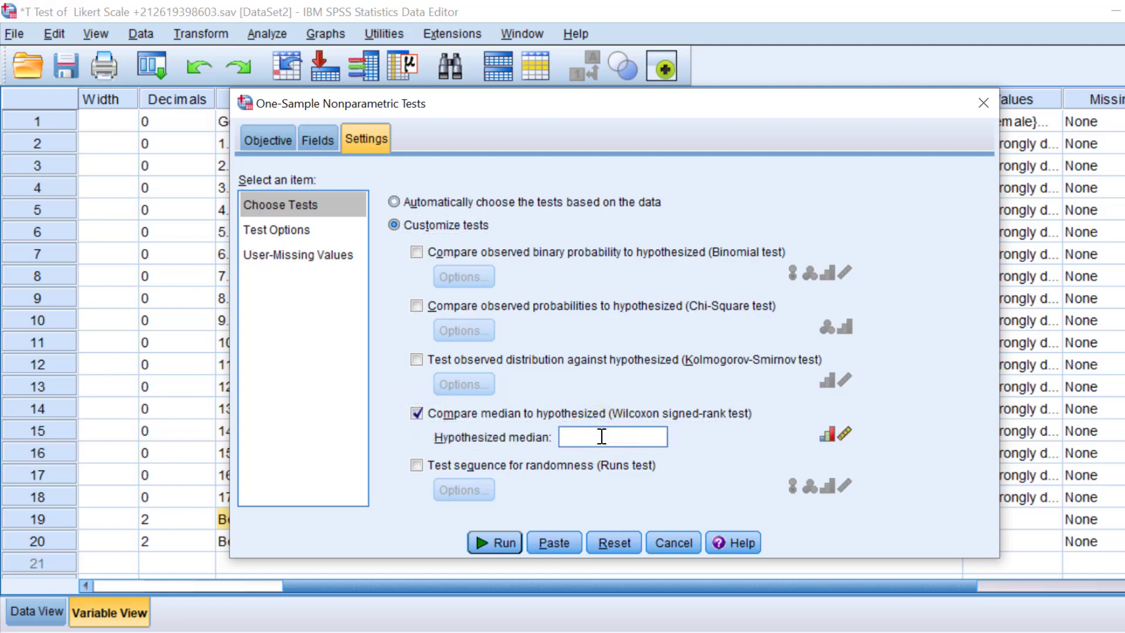
text(1)
key(BackSpace)
text(4)
text(.)
text(.)
text(5)
click(491, 542)
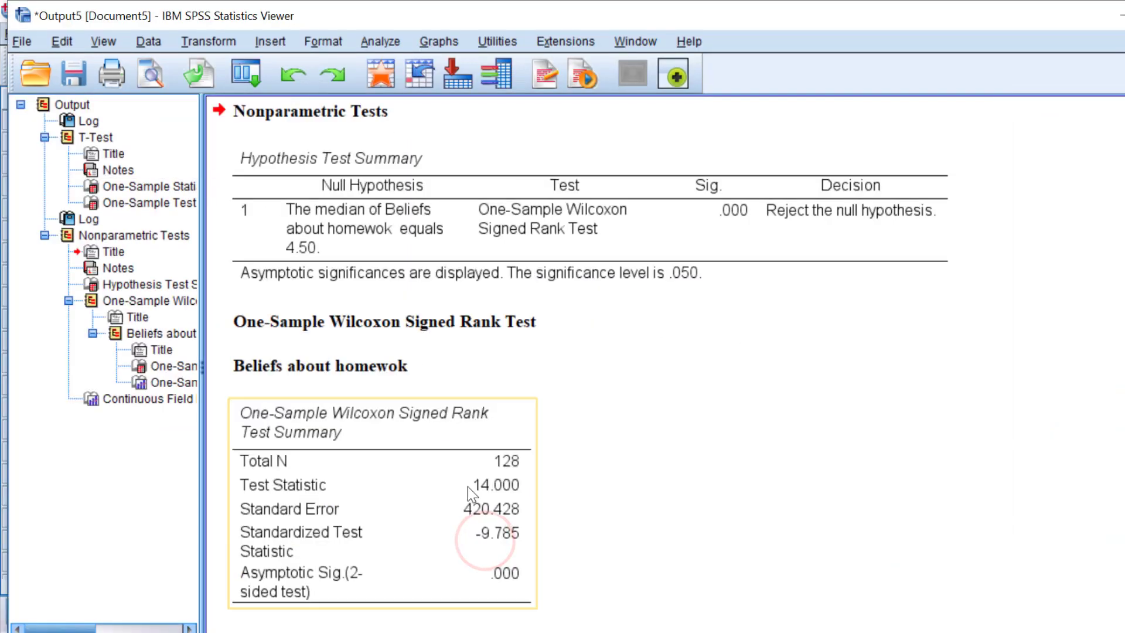
- Review the Wilcoxon summary (N 128, statistic 14.000) and histogram: observed median 3.29 versus 4.50
scroll(469, 478, down, 1)
scroll(464, 458, down, 2)
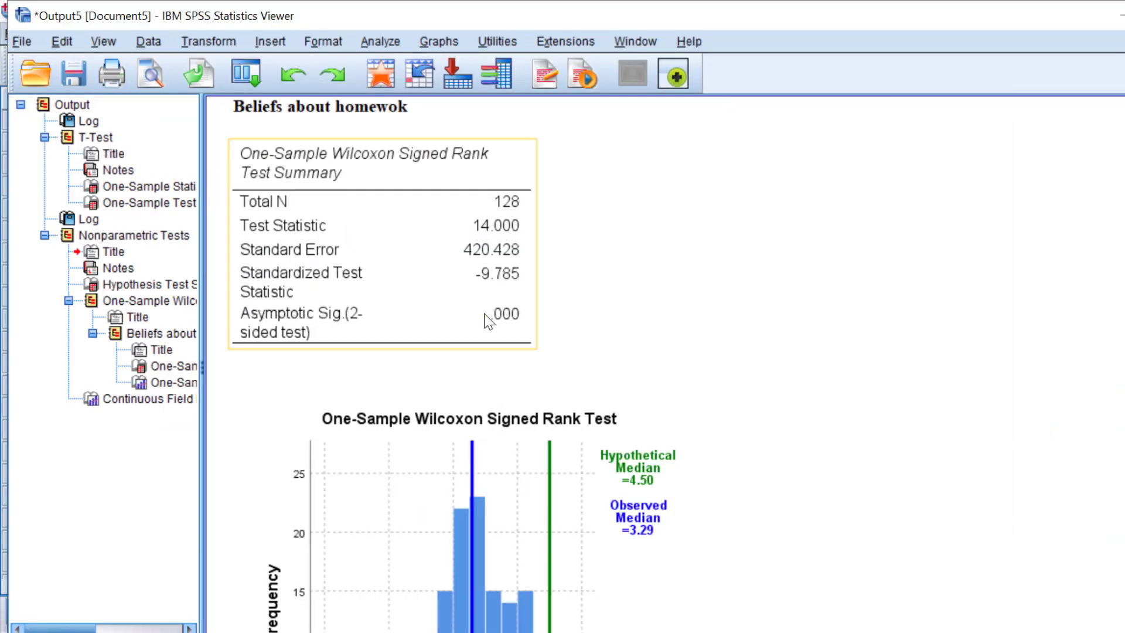
scroll(317, 273, up, 1)
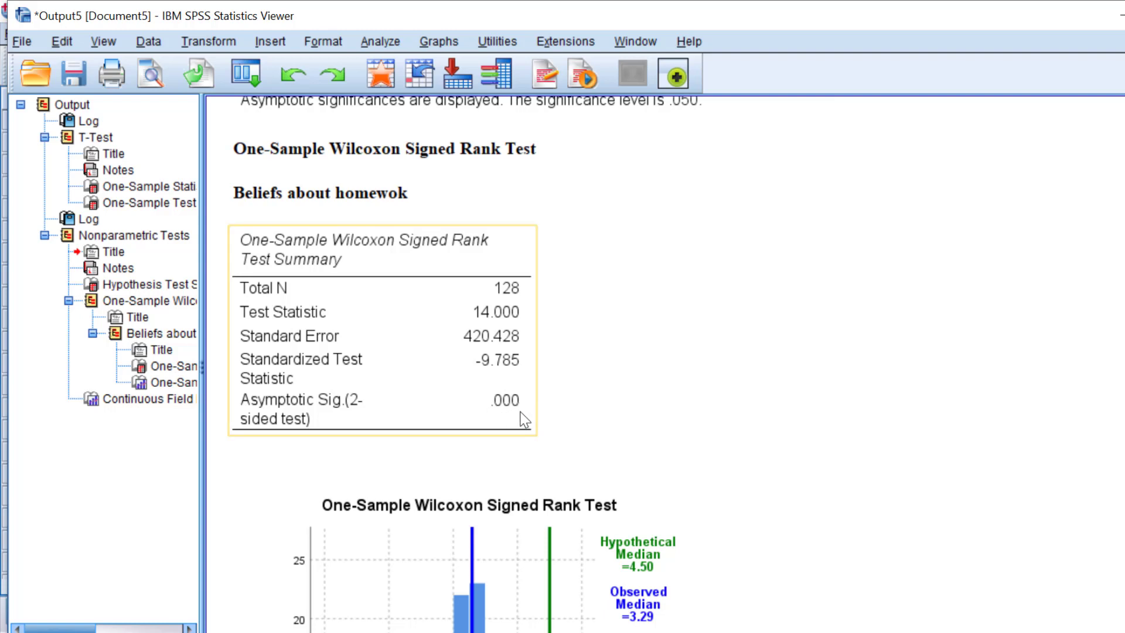
click(601, 393)
scroll(676, 413, down, 2)
click(675, 412)
scroll(676, 413, down, 2)
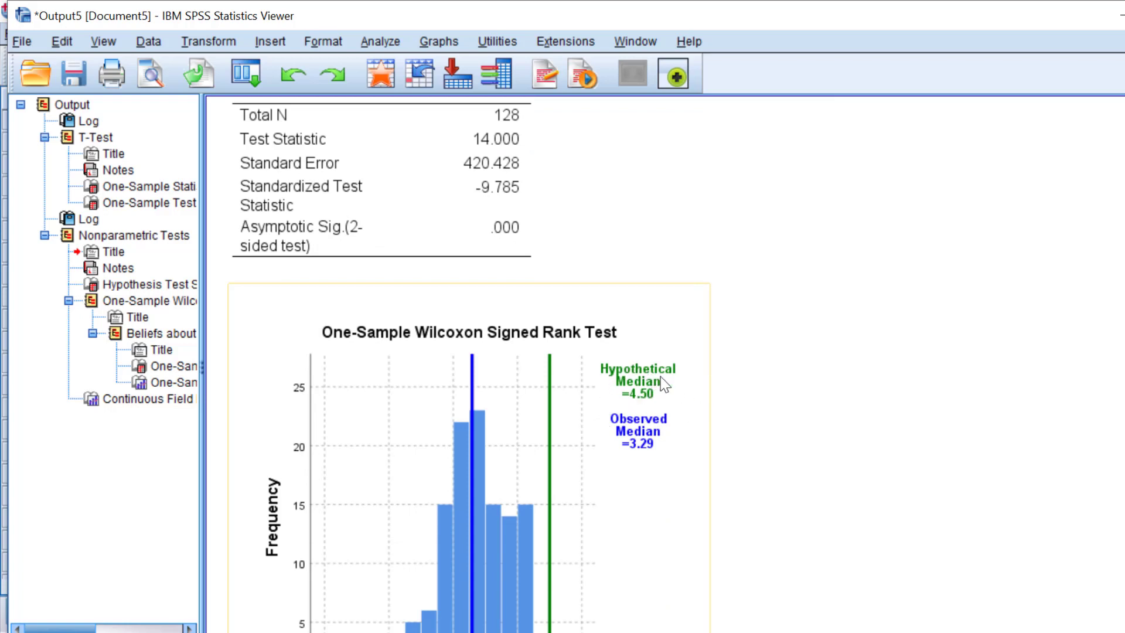
scroll(457, 445, up, 2)
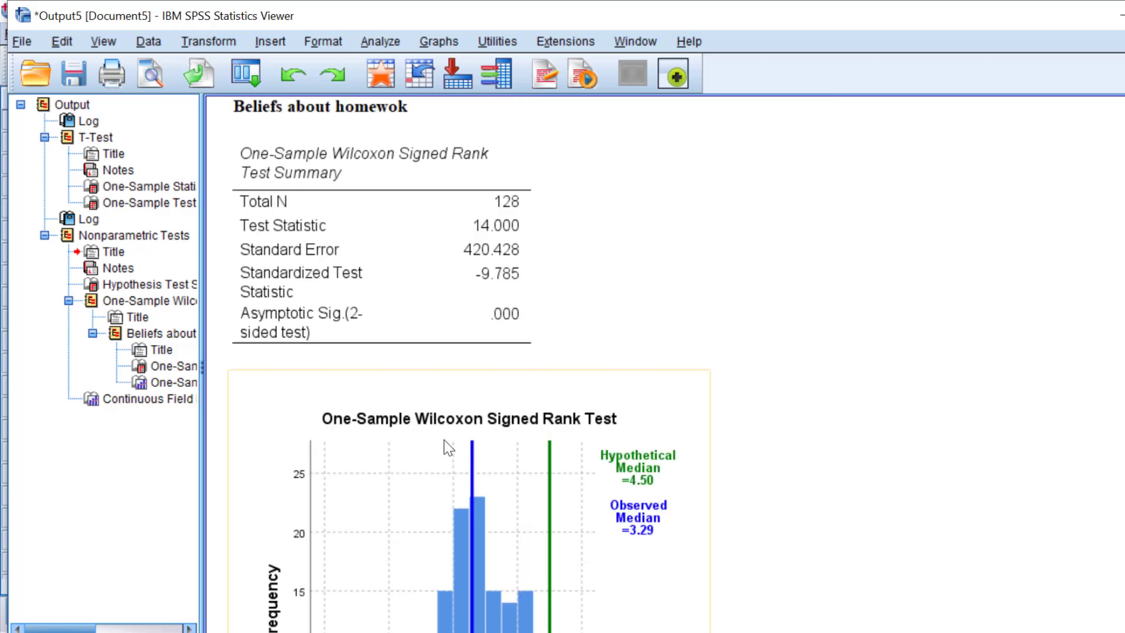
scroll(444, 440, down, 6)
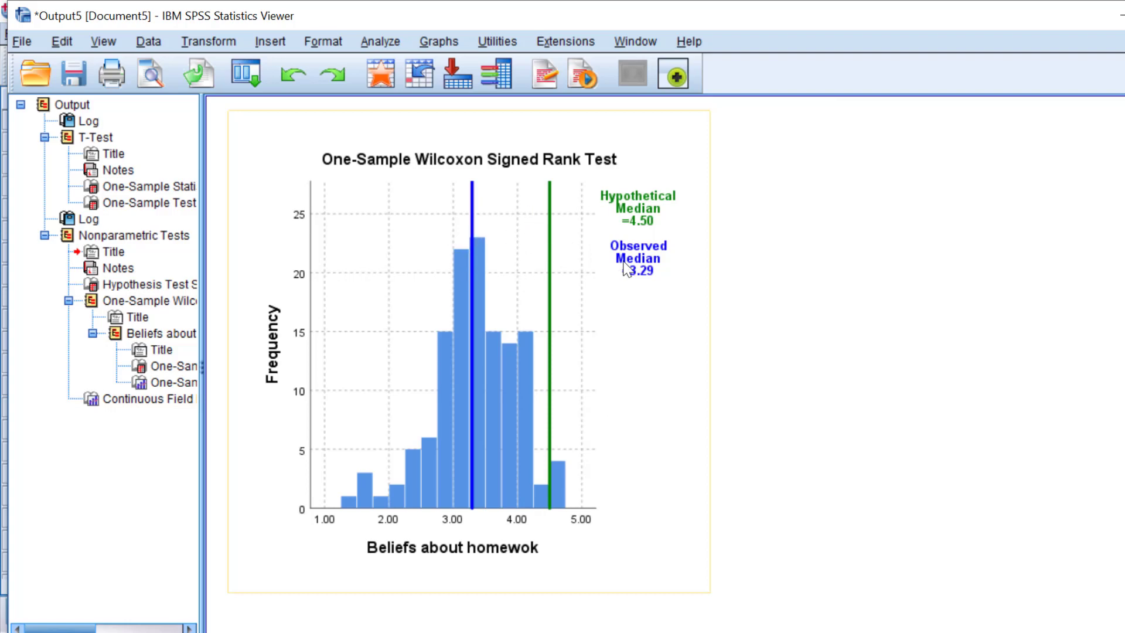
scroll(598, 274, down, 3)
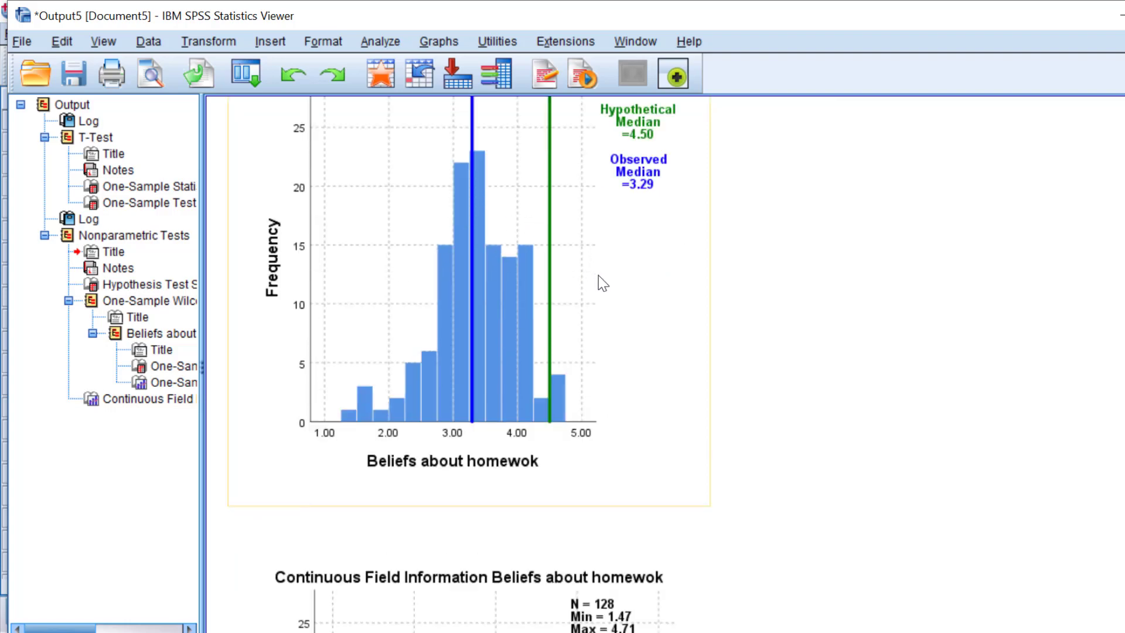
scroll(599, 275, down, 5)
scroll(585, 256, up, 10)
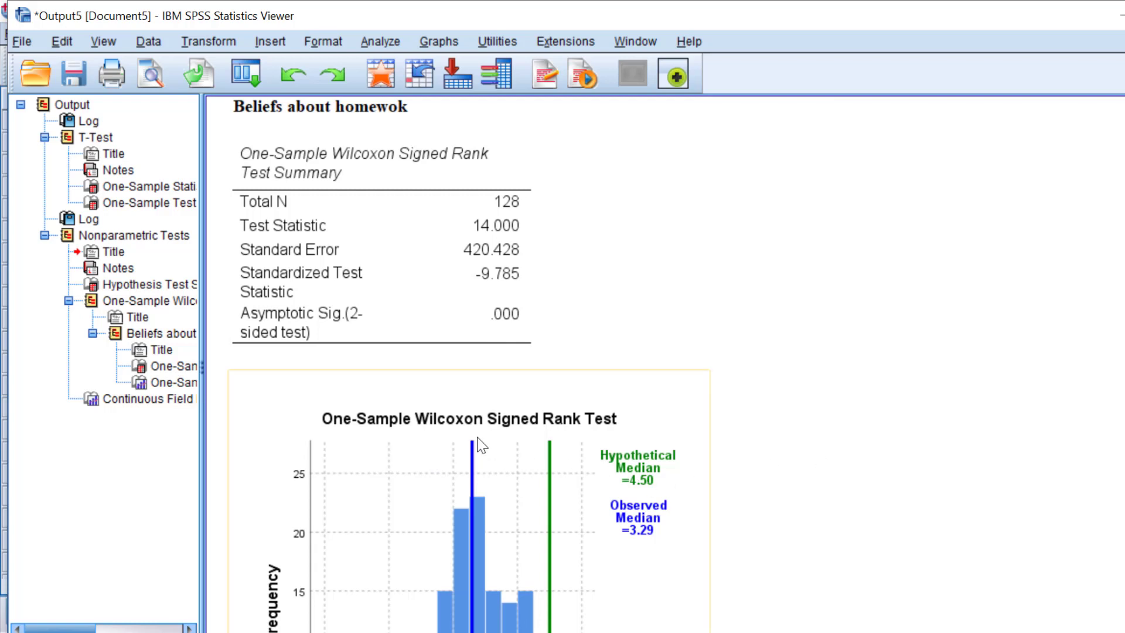
scroll(478, 440, down, 3)
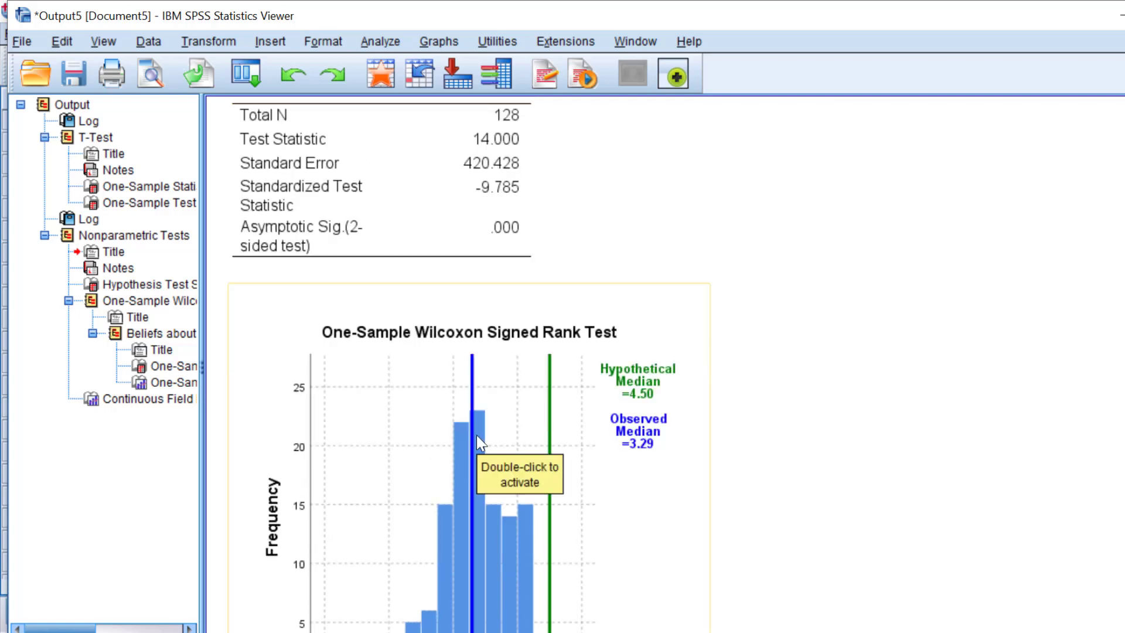
scroll(477, 434, up, 3)
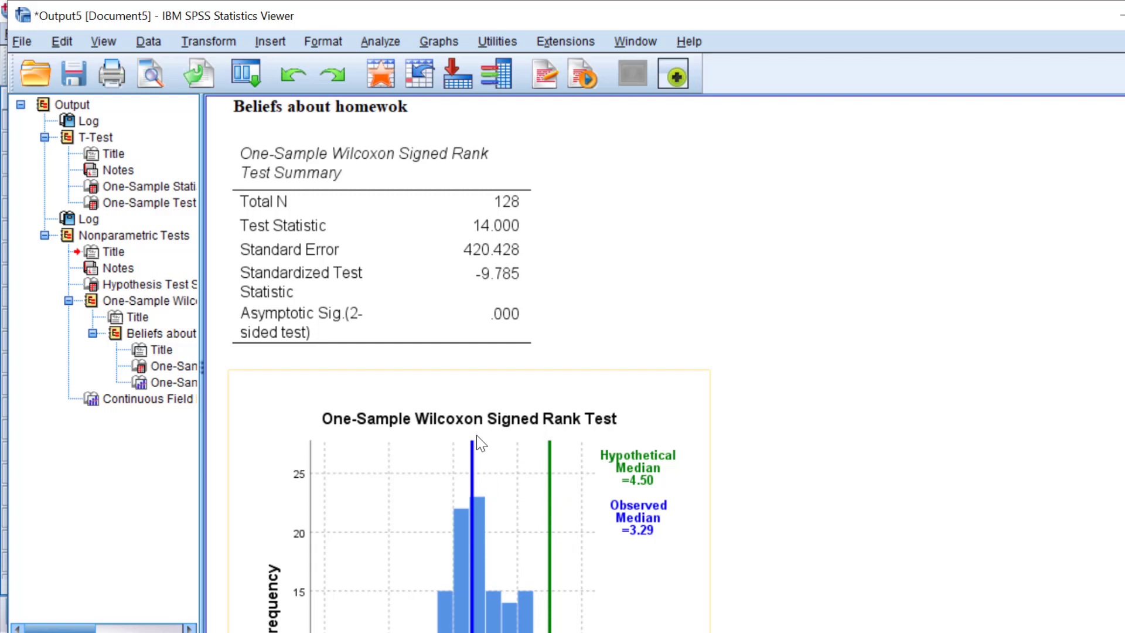
click(949, 49)
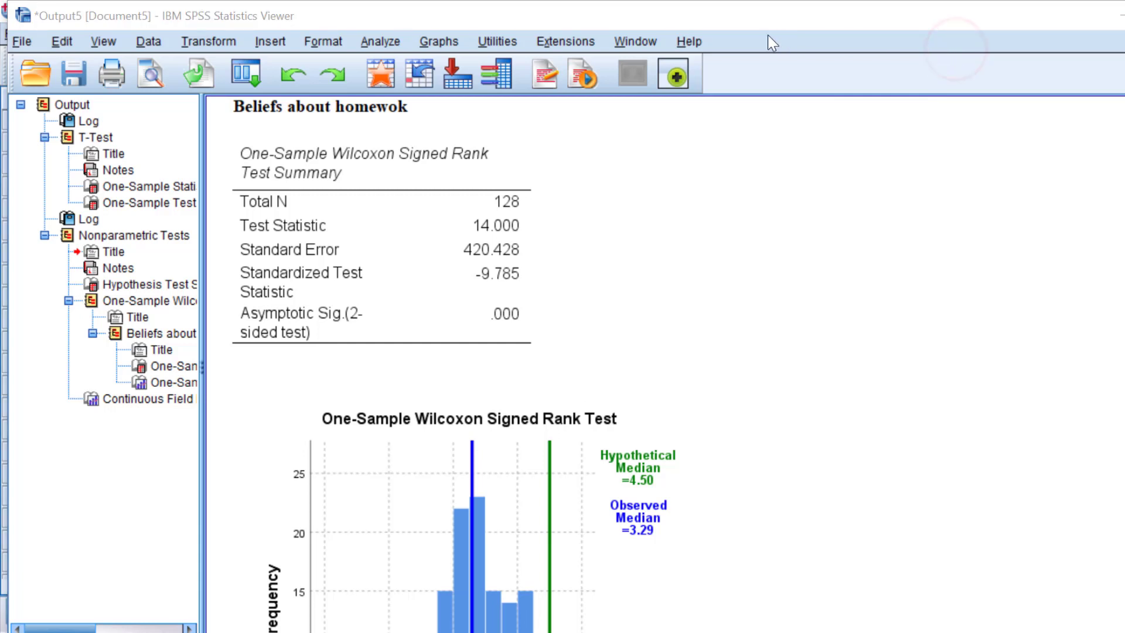